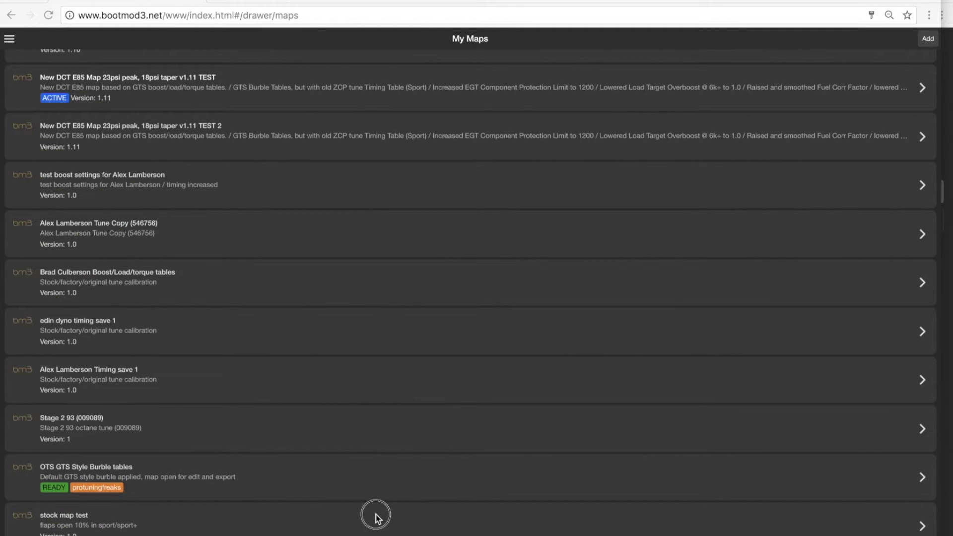
Open the "stock map test" map in the editor, close the Boost Ceiling table and collapse the Boost category
click(376, 516)
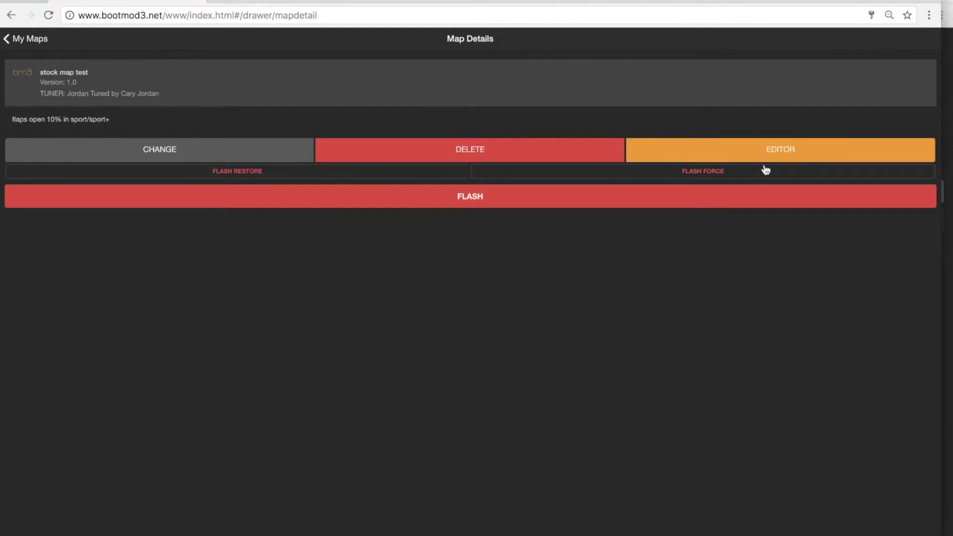
click(775, 151)
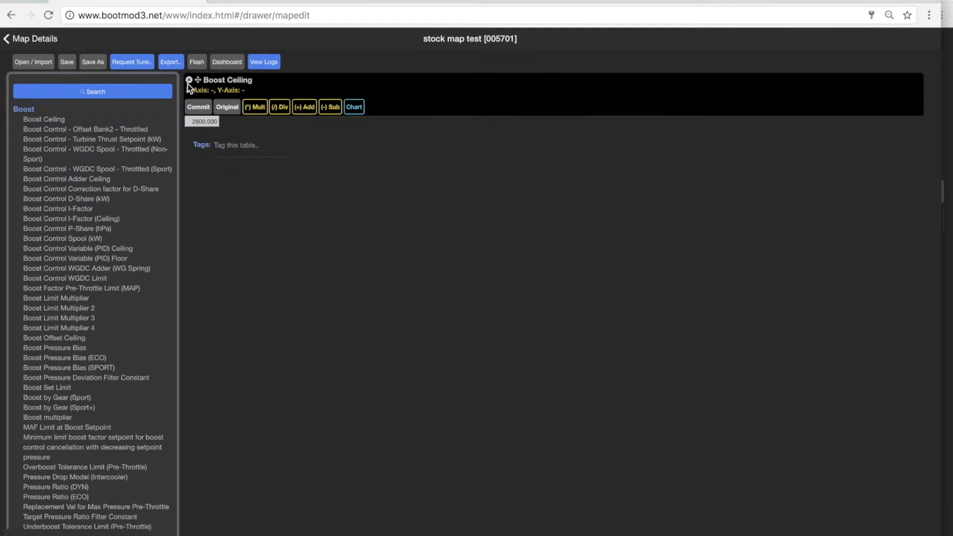
click(189, 81)
click(99, 106)
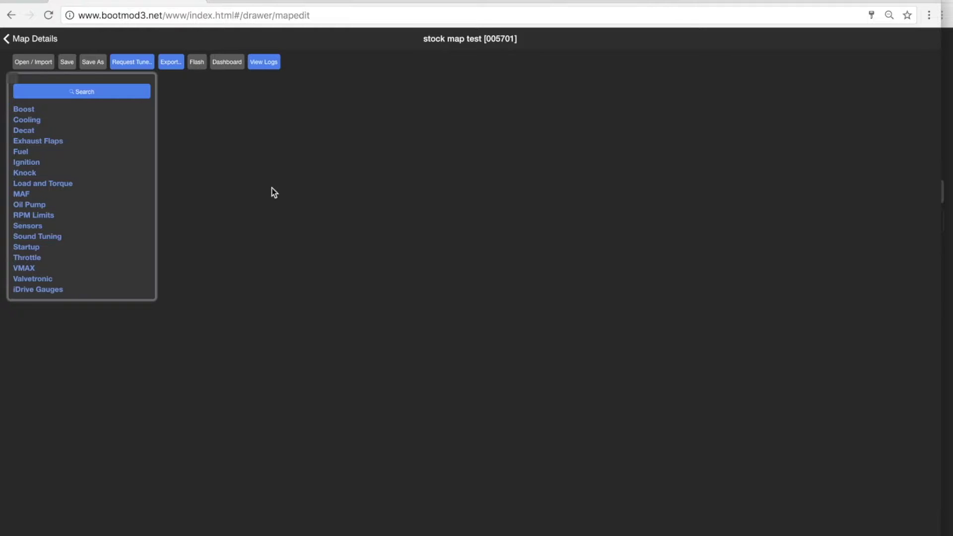
click(29, 69)
click(25, 61)
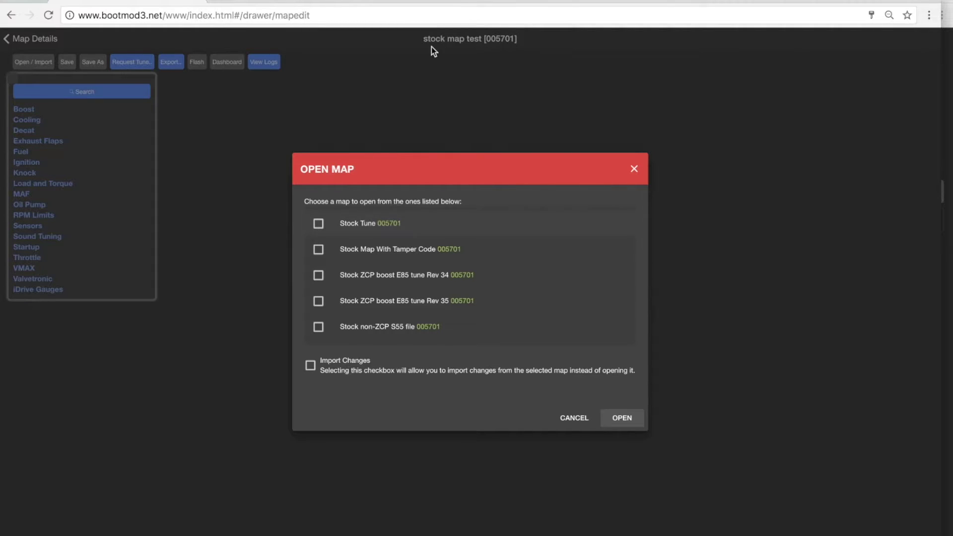
click(574, 417)
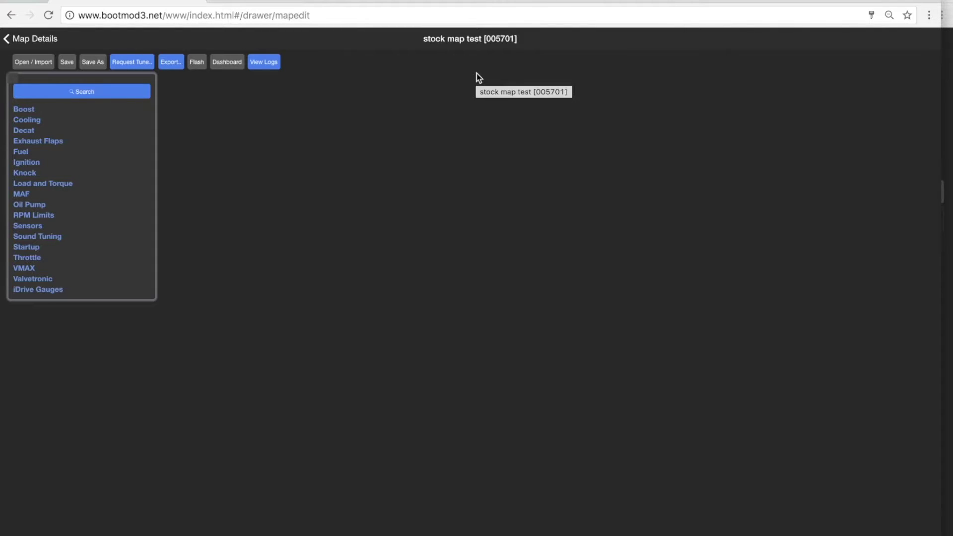
click(55, 141)
click(56, 141)
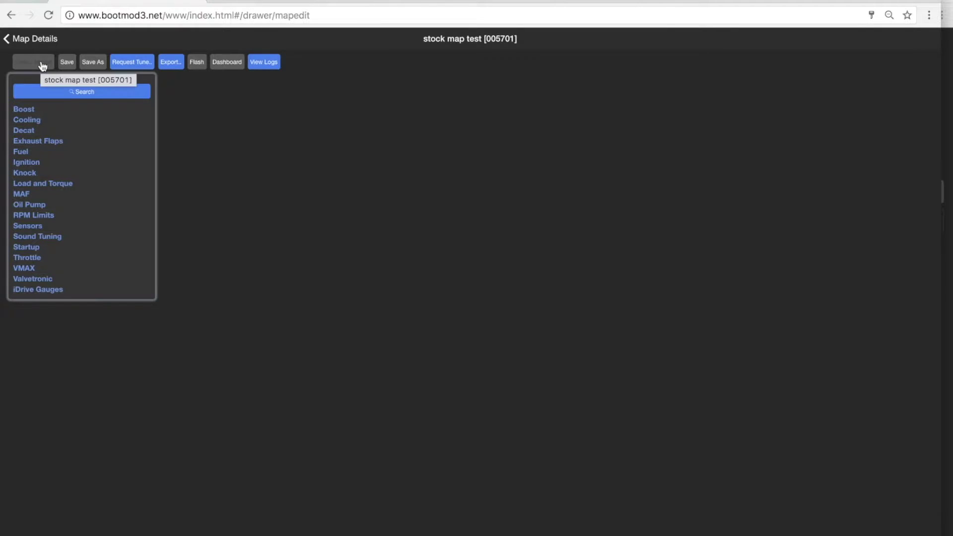
Import the changes from the Stock Tune 005701 map into the open map instead of opening it
click(42, 63)
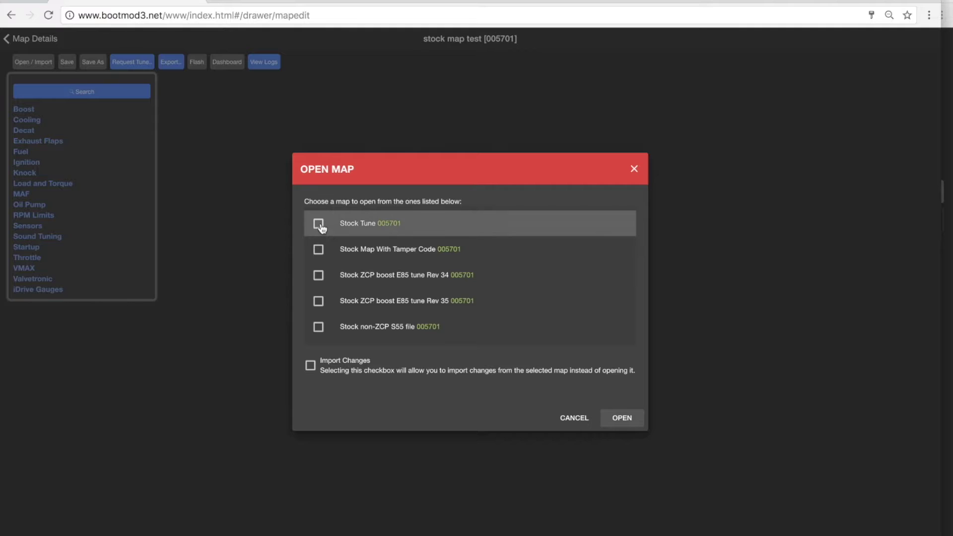
click(319, 225)
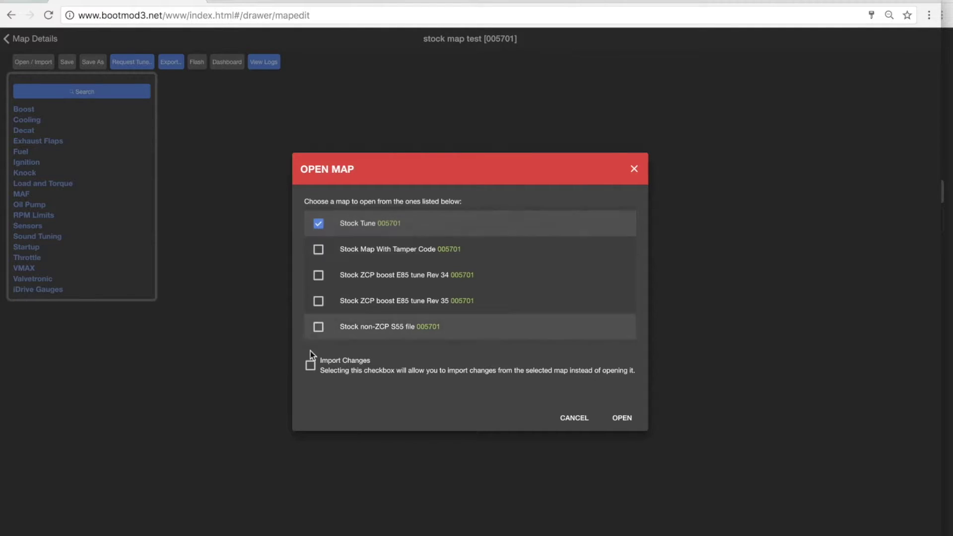
click(312, 368)
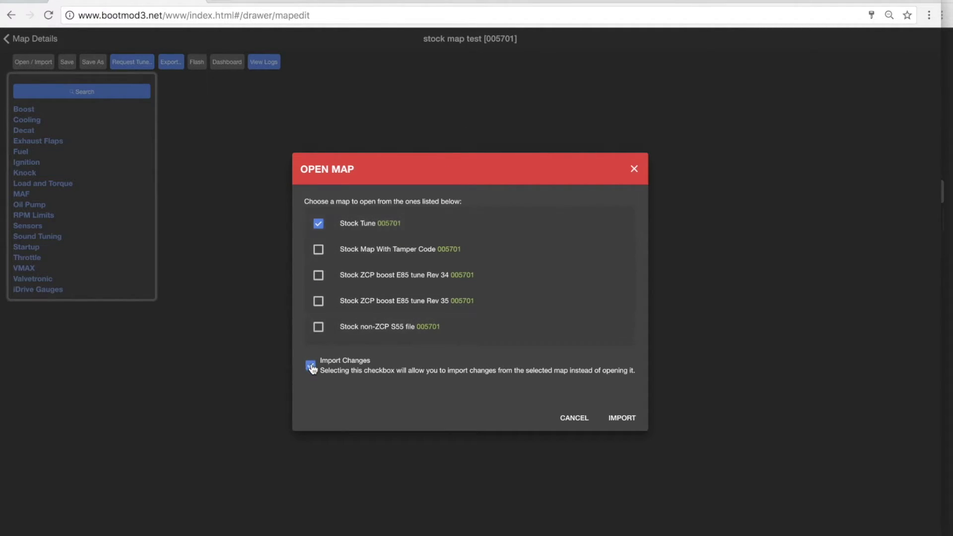
click(616, 417)
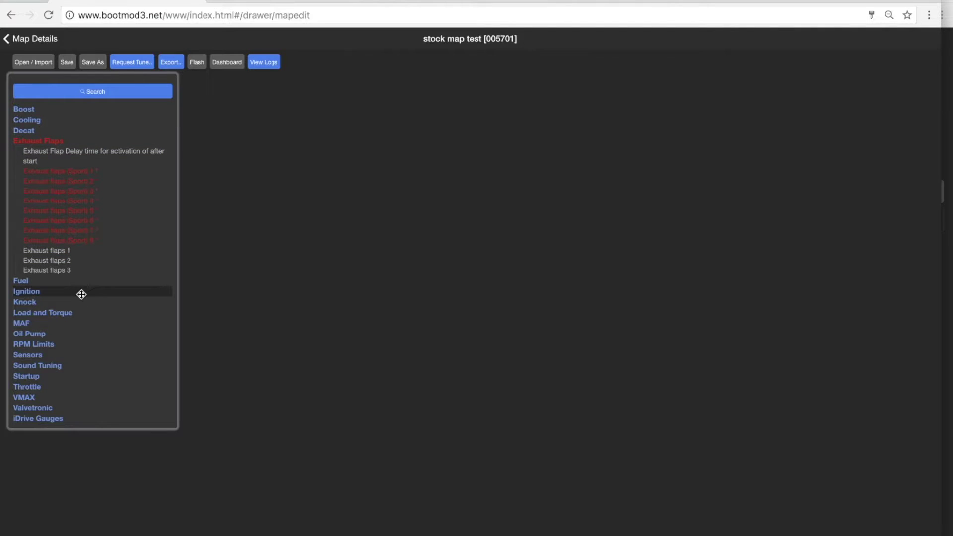
Open the Exhaust flaps (Sport) 1 and 2 tables and compare each one's values with its original values
click(88, 171)
click(88, 180)
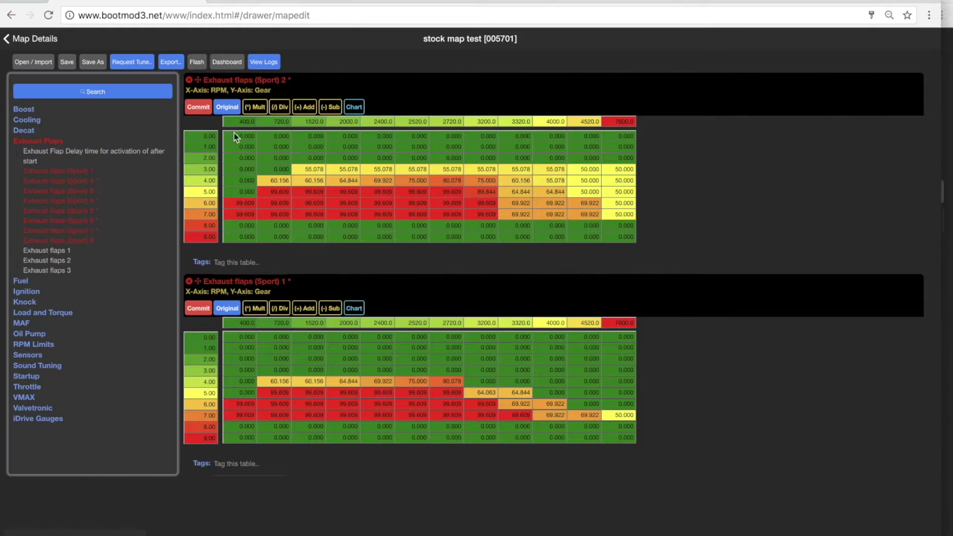
click(231, 310)
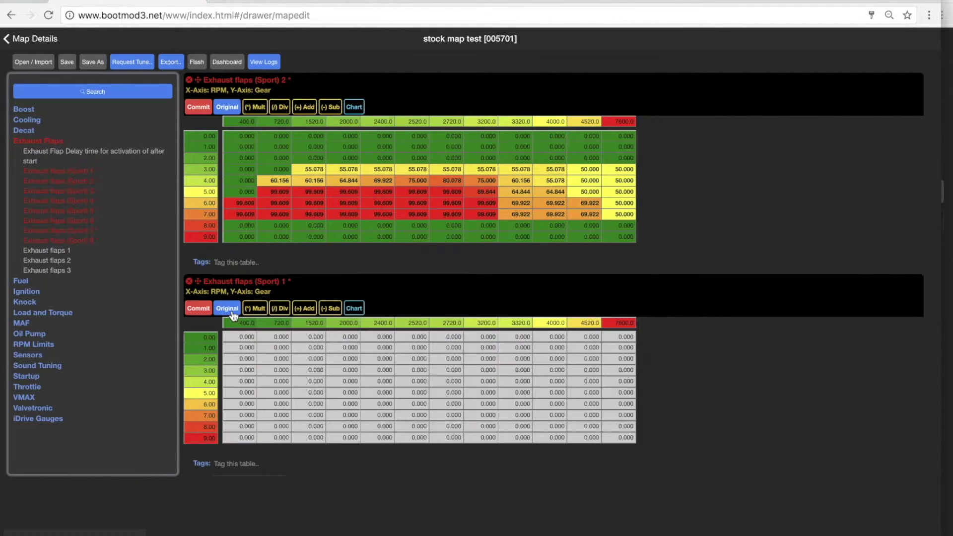
click(231, 311)
click(228, 109)
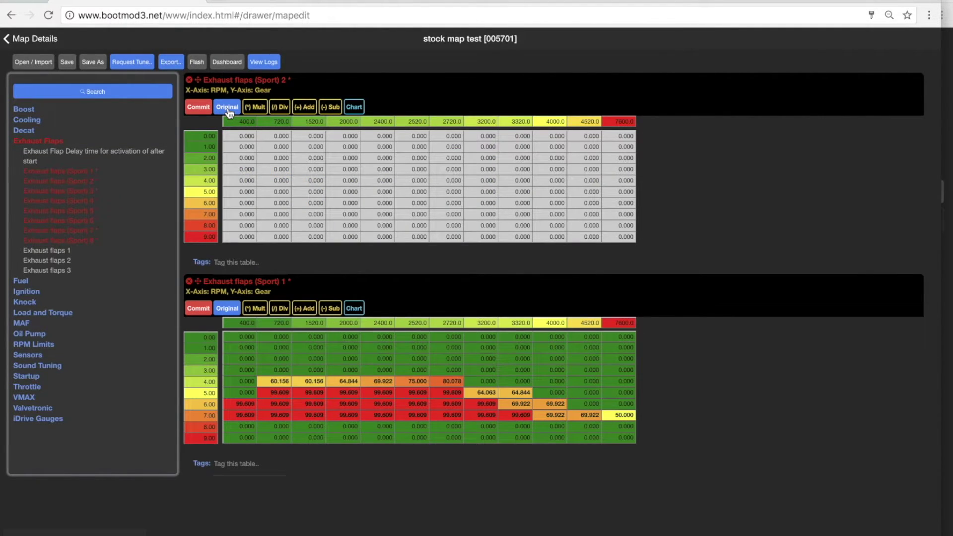
click(228, 111)
click(229, 108)
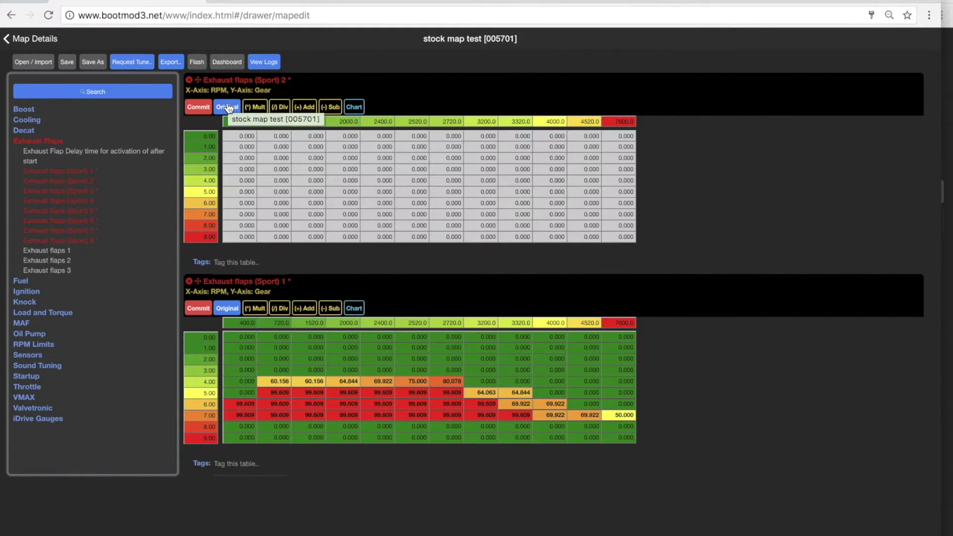
click(228, 109)
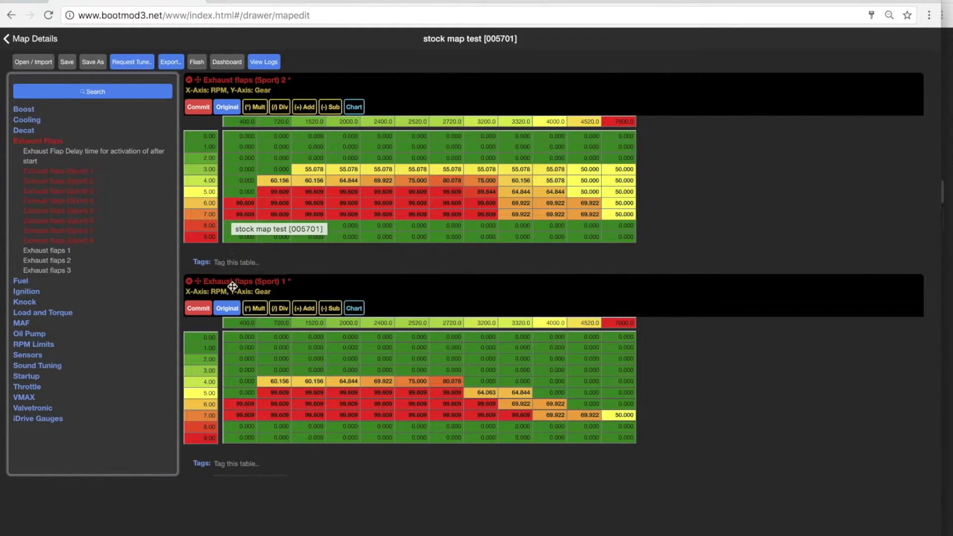
Compare the Exhaust flaps (Sport) 1 and 2 tables with their originals once more and close both tables
click(229, 308)
click(229, 309)
click(231, 309)
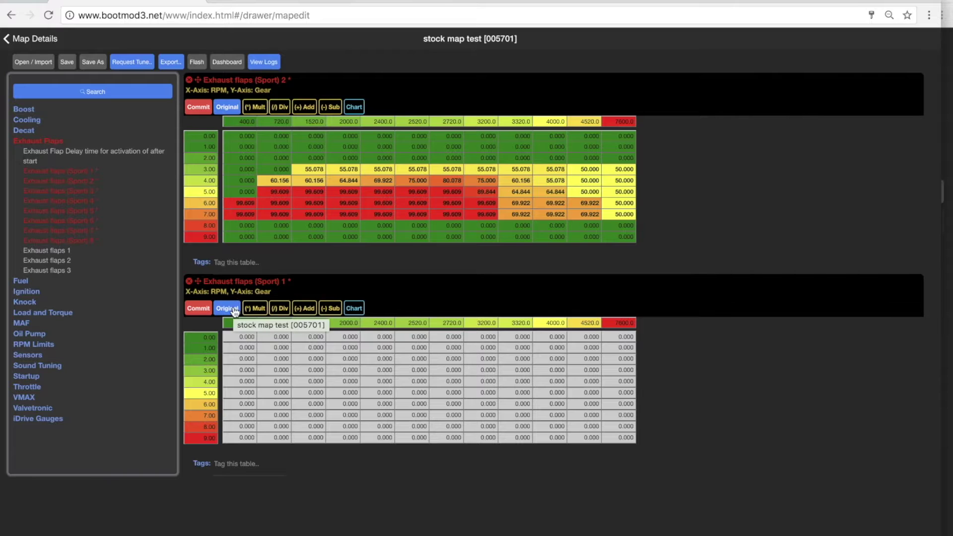
click(233, 306)
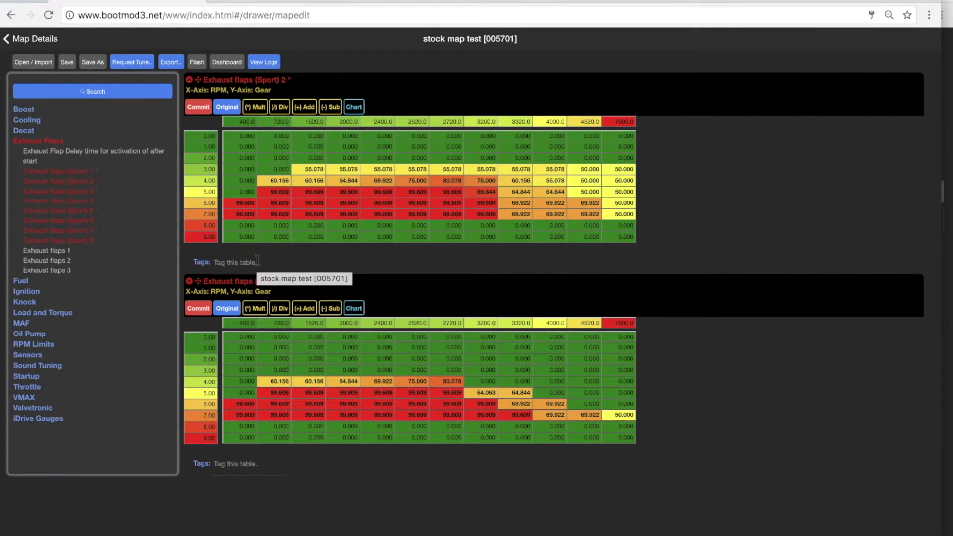
click(233, 309)
click(232, 308)
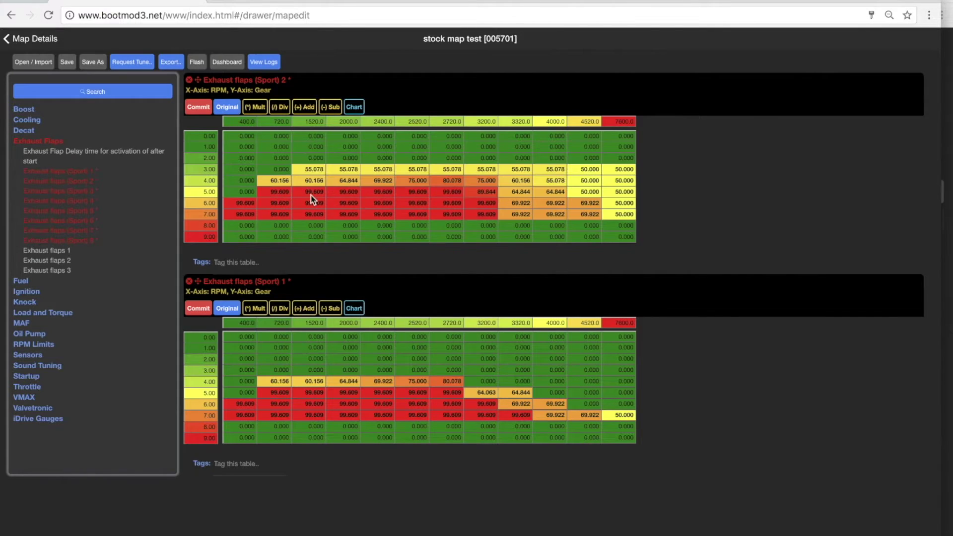
mouse_move(236, 115)
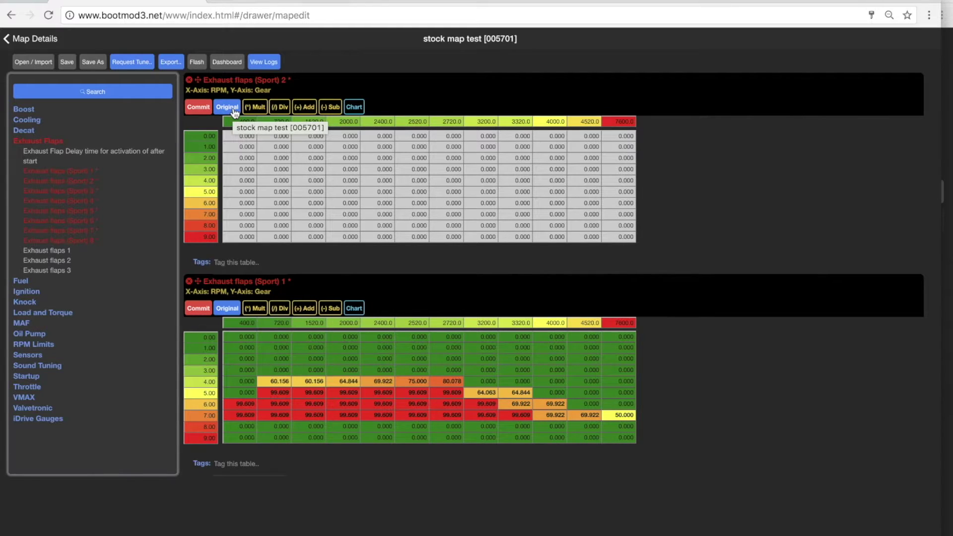
click(234, 110)
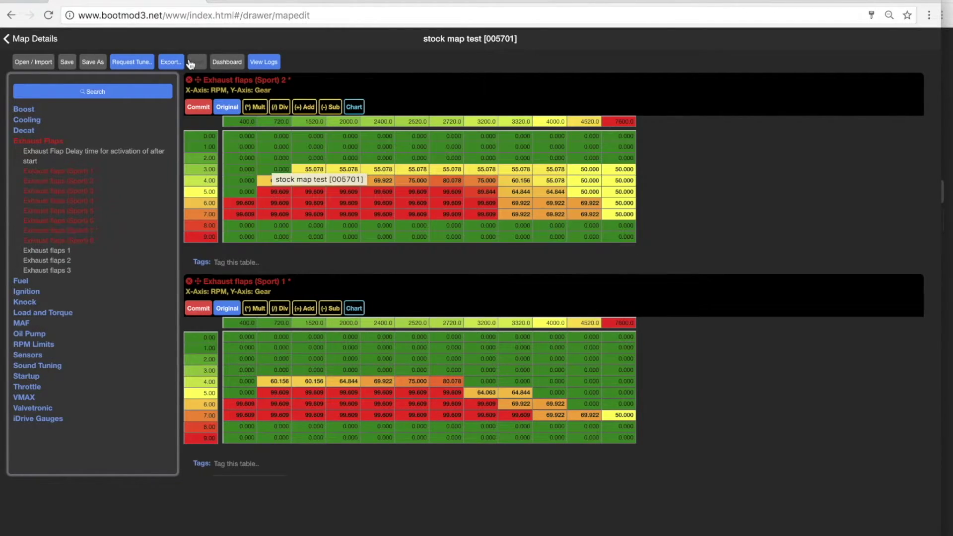
click(189, 79)
click(189, 80)
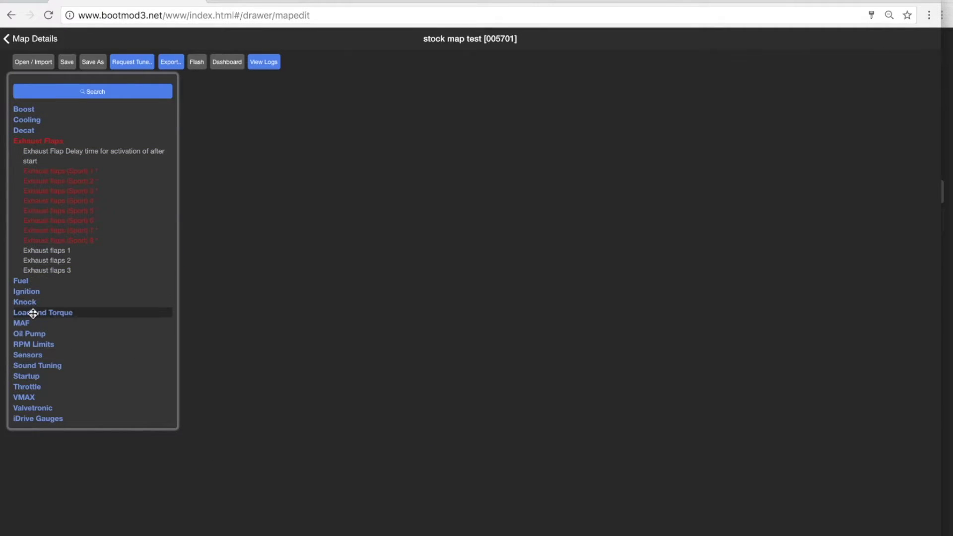
click(35, 65)
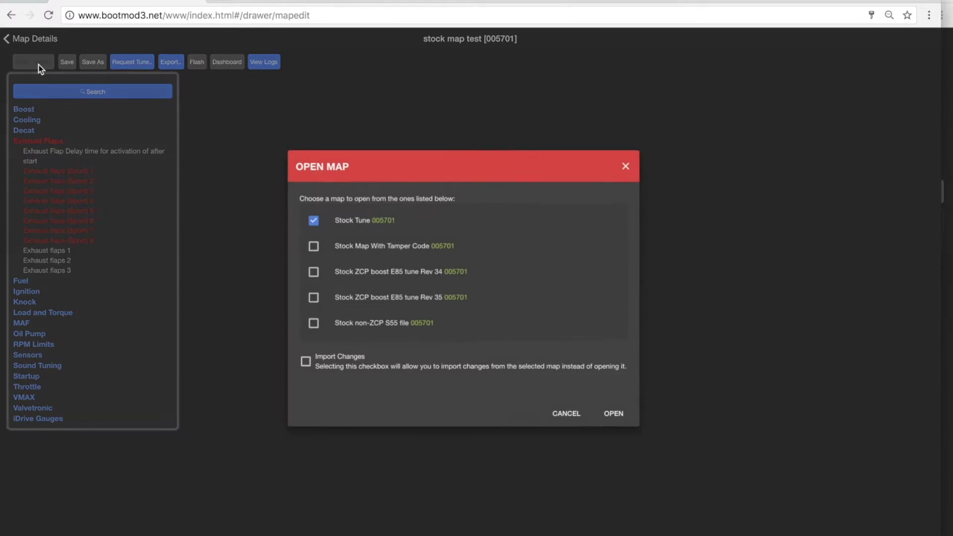
click(318, 223)
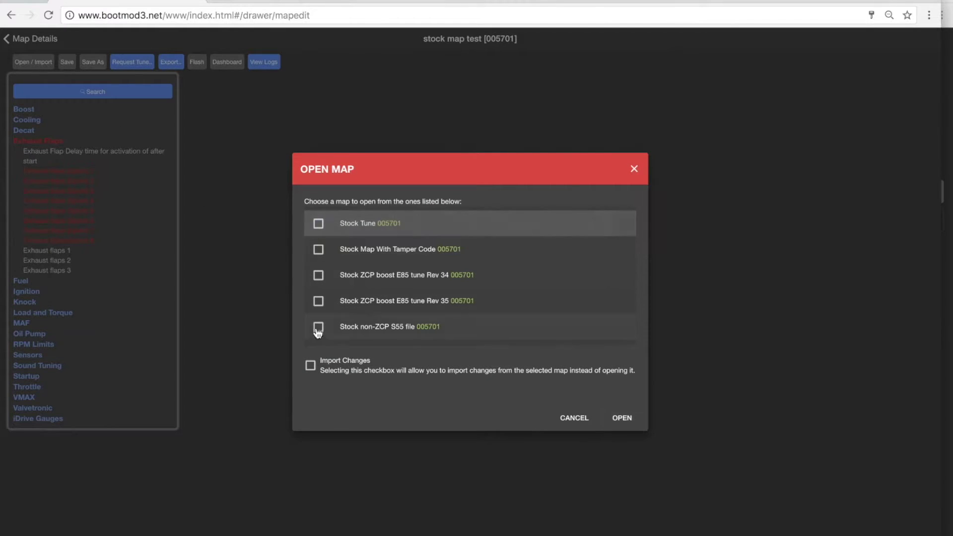
click(564, 422)
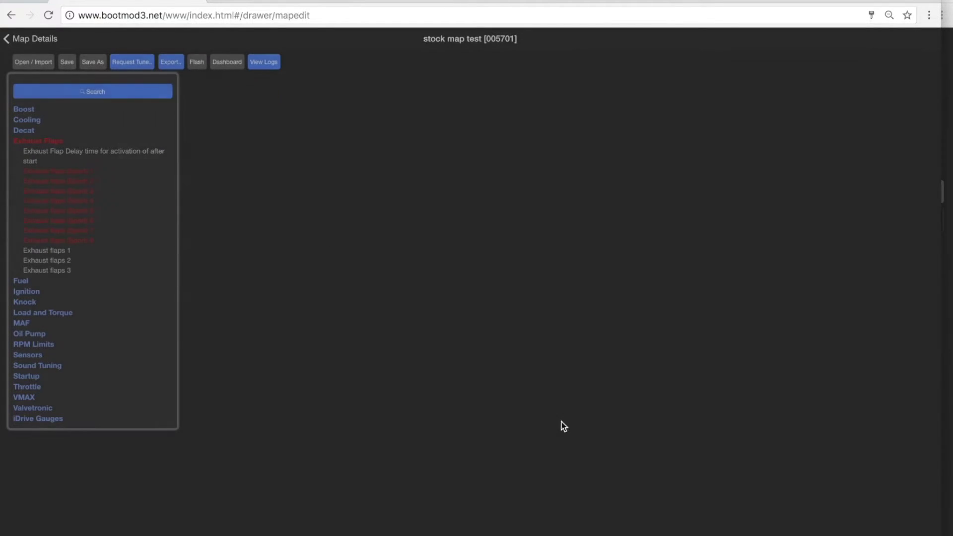
Return to the map's details, reopen the map in the editor and close the Boost Ceiling table
click(45, 43)
click(764, 158)
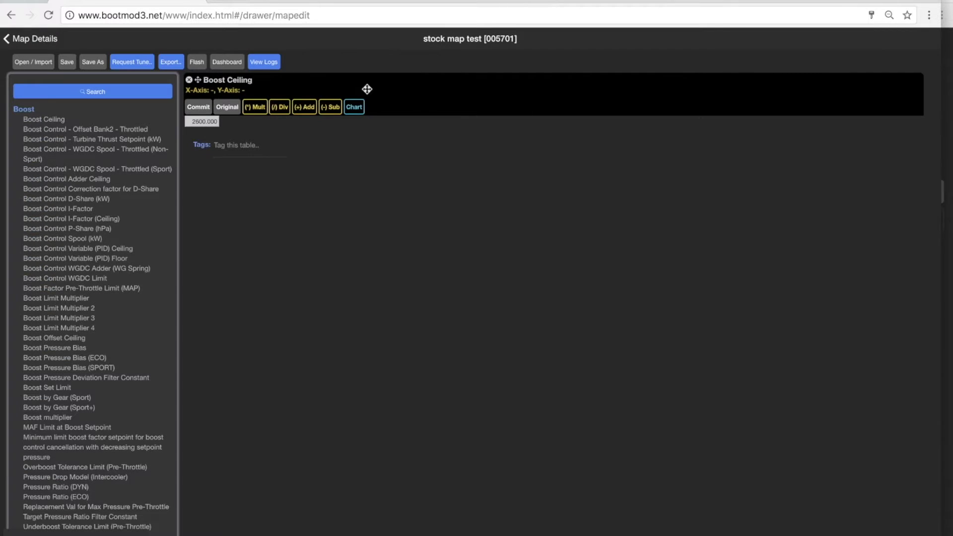
click(188, 80)
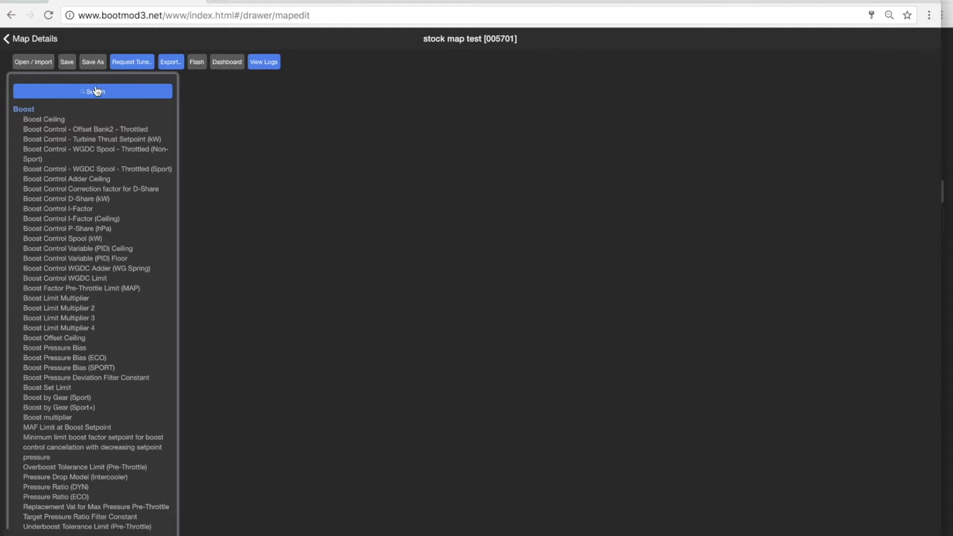
Import the changes from the Stock non-ZCP S55 file 005701 map into the open map
click(25, 64)
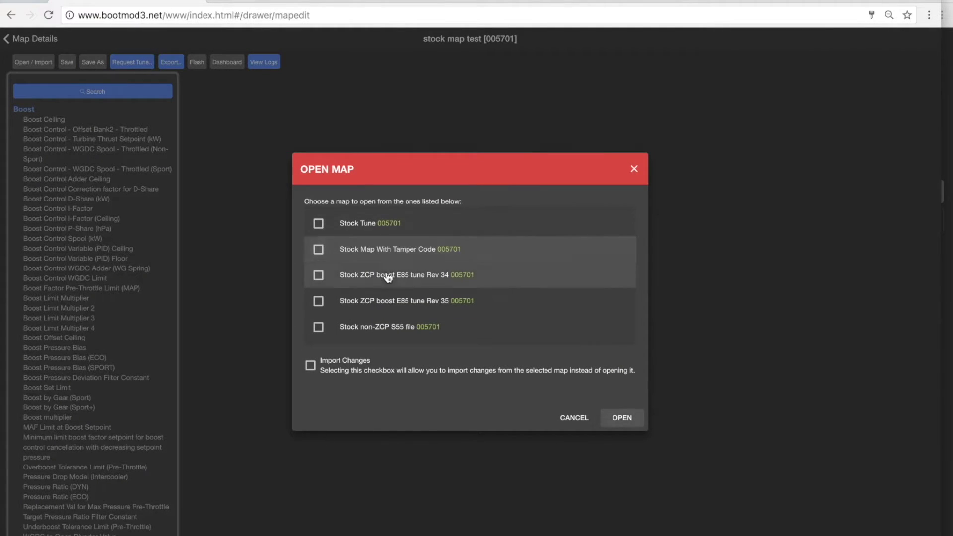
scroll(400, 285, down, 1)
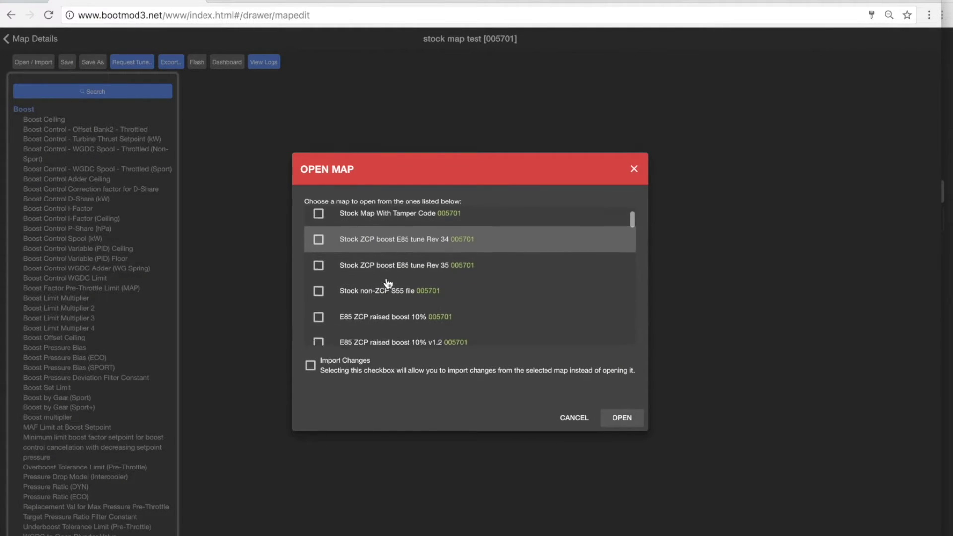
click(318, 290)
click(311, 366)
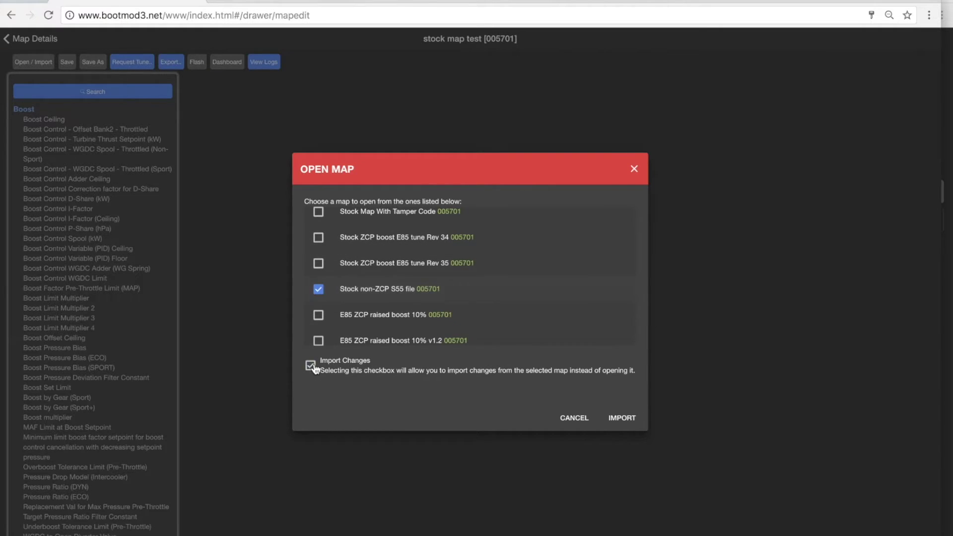
click(620, 420)
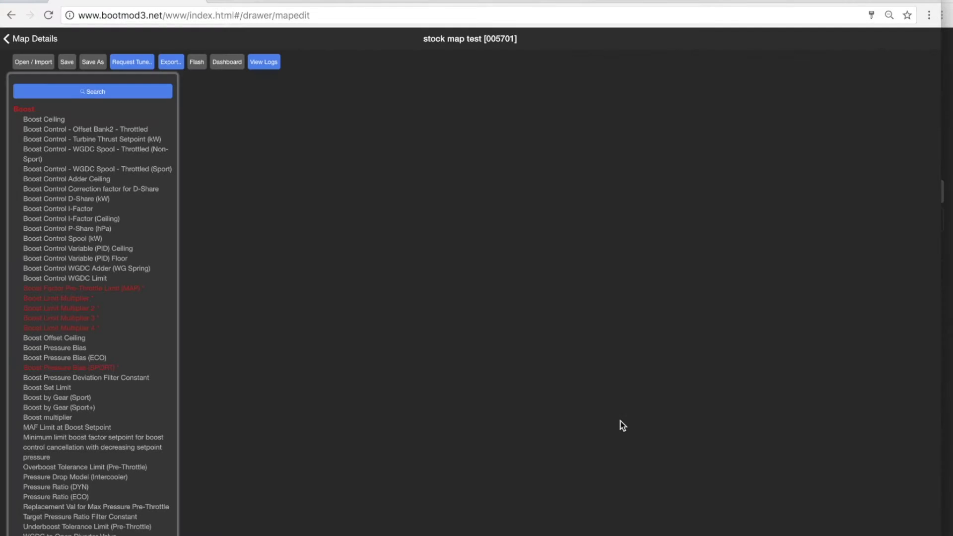
Look through the table list for categories and tables changed by the import, and collapse the Boost category
scroll(122, 321, down, 15)
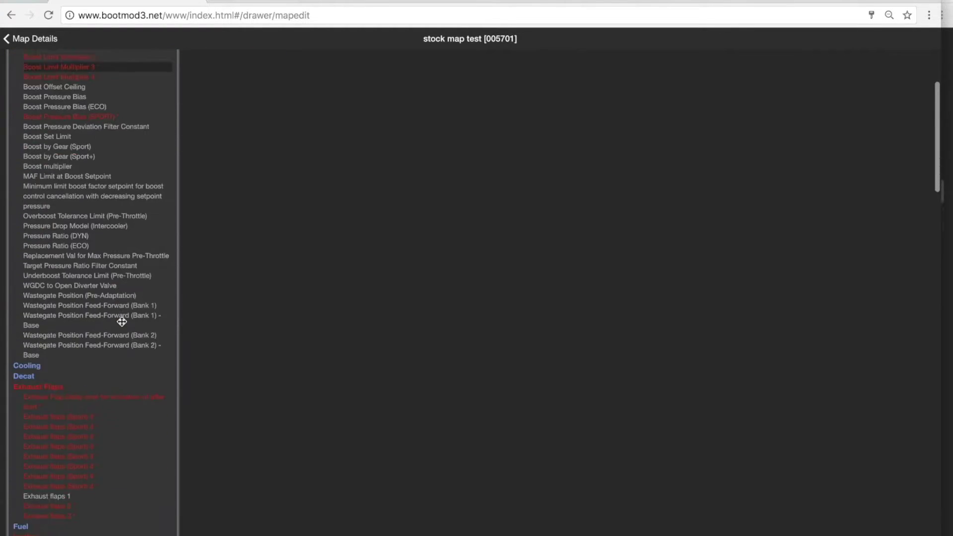
scroll(122, 321, down, 20)
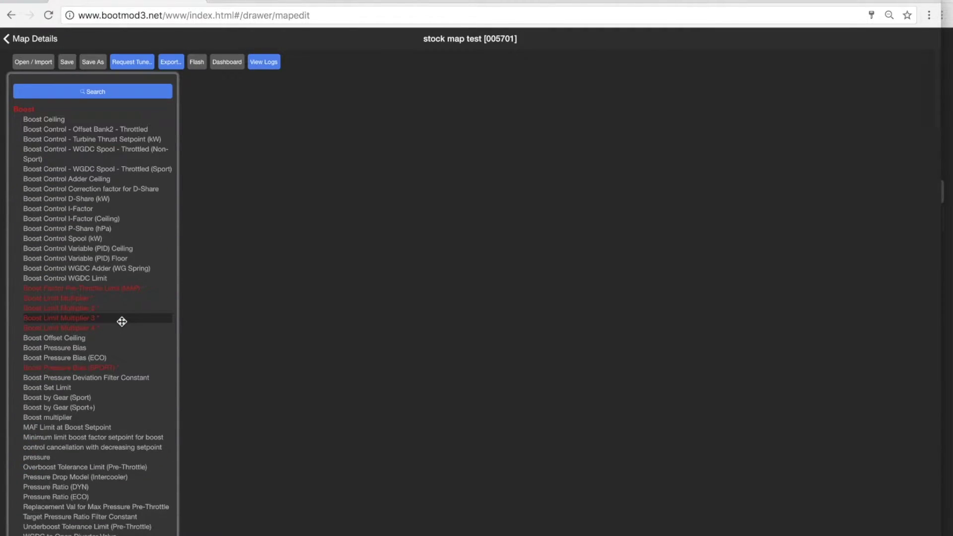
scroll(122, 321, down, 12)
scroll(122, 321, down, 8)
scroll(122, 321, up, 20)
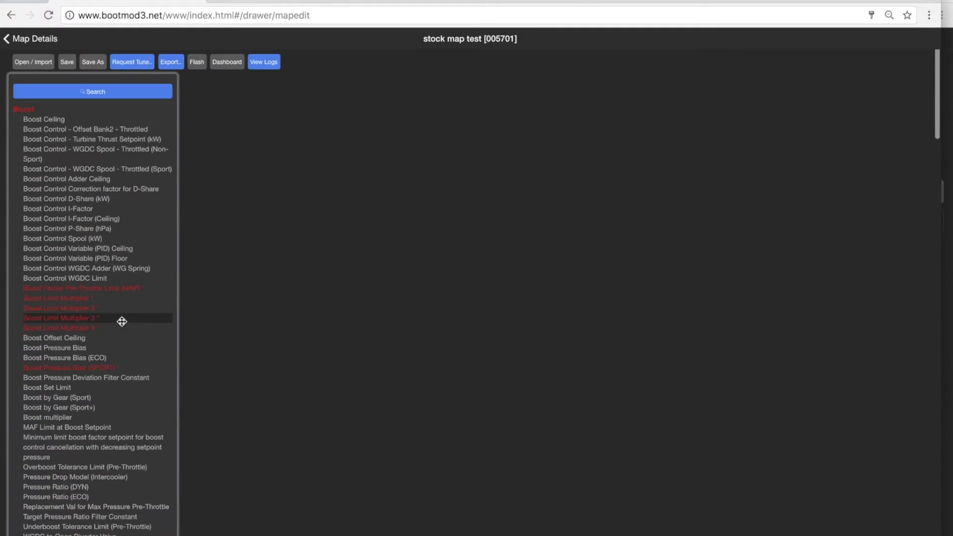
click(46, 108)
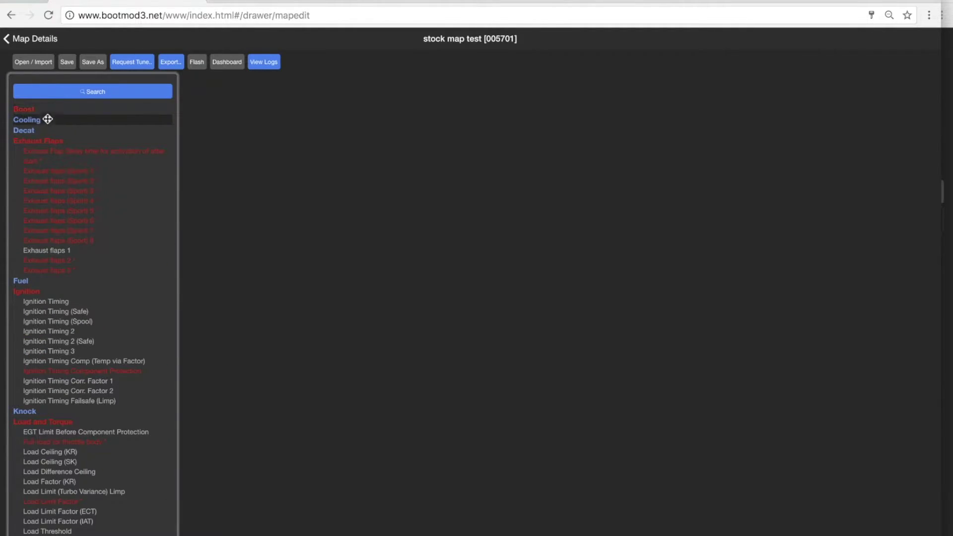
click(53, 111)
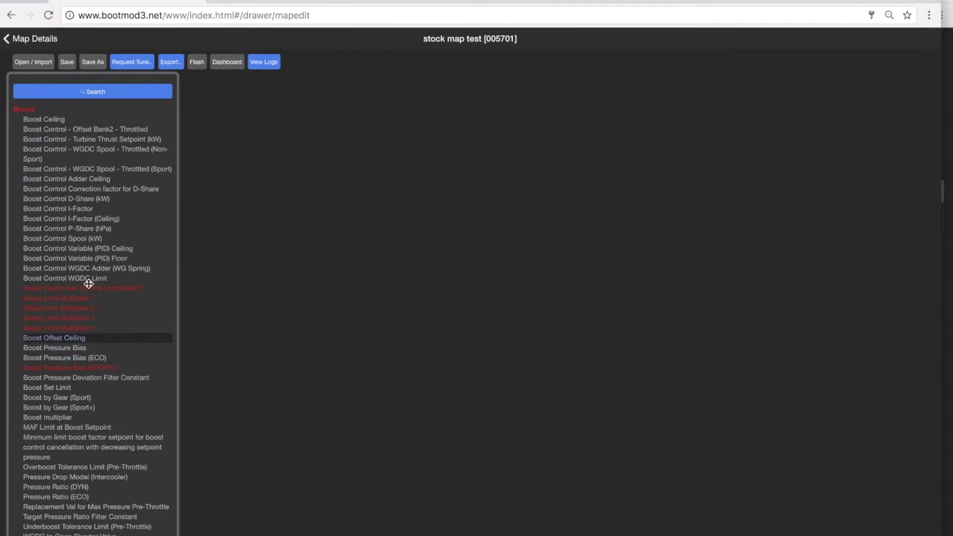
click(41, 106)
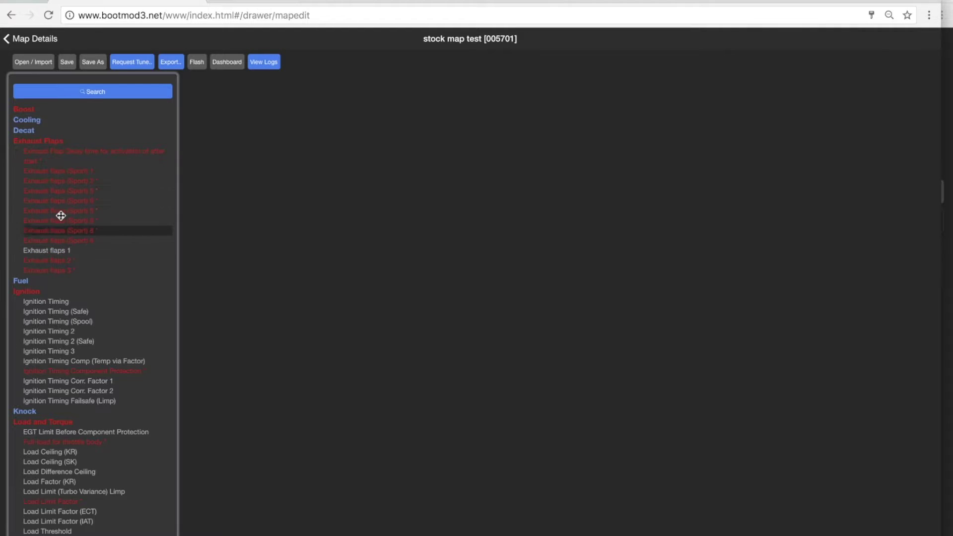
Collapse the Exhaust Flaps category and open the Ignition Timing Component Protection table
click(45, 141)
click(46, 141)
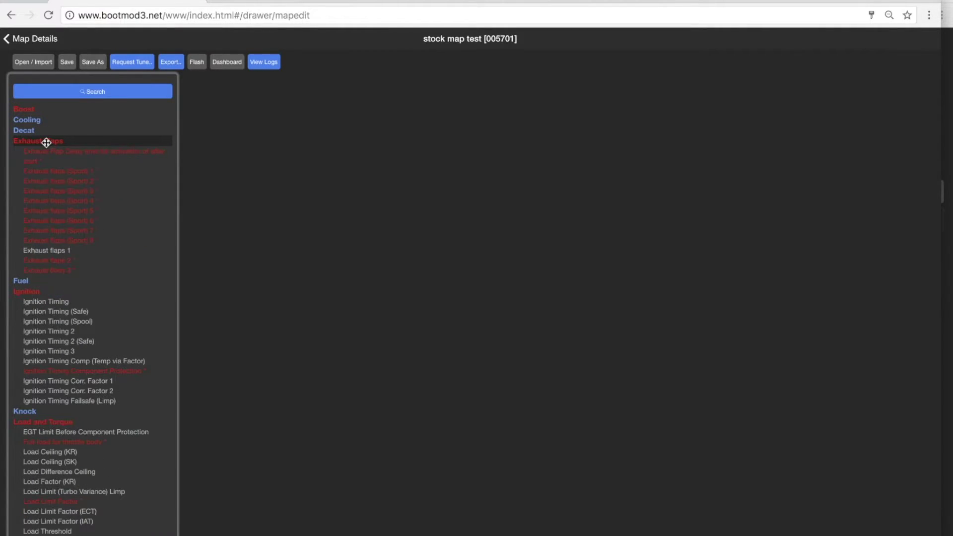
click(46, 143)
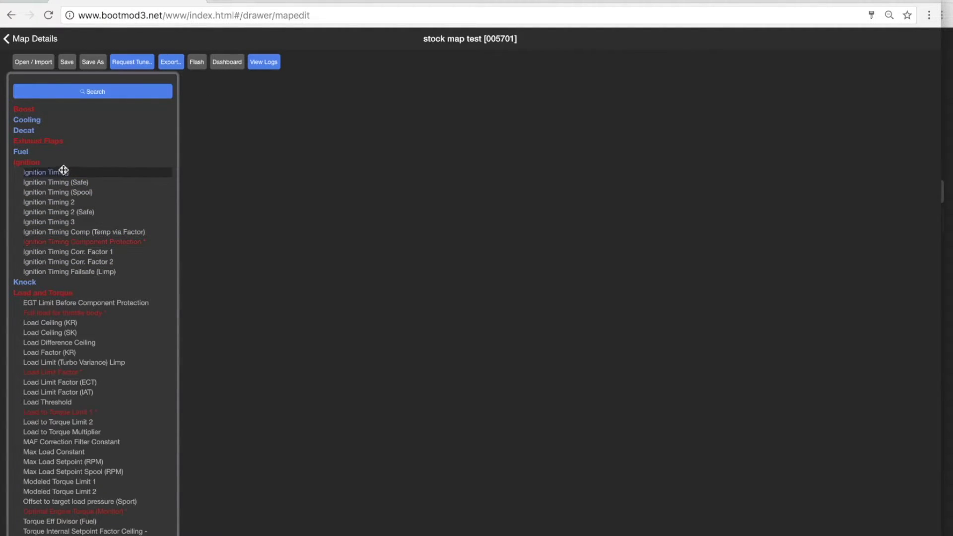
click(85, 242)
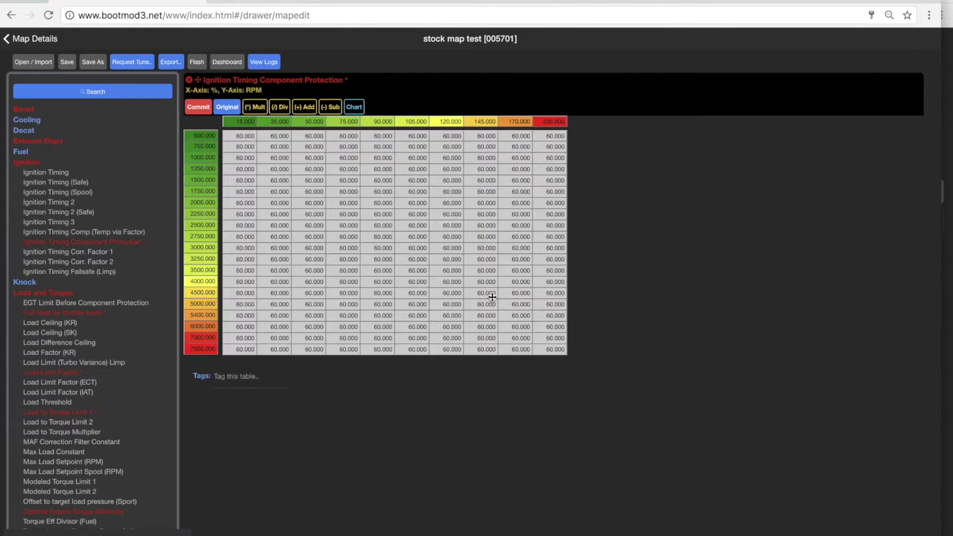